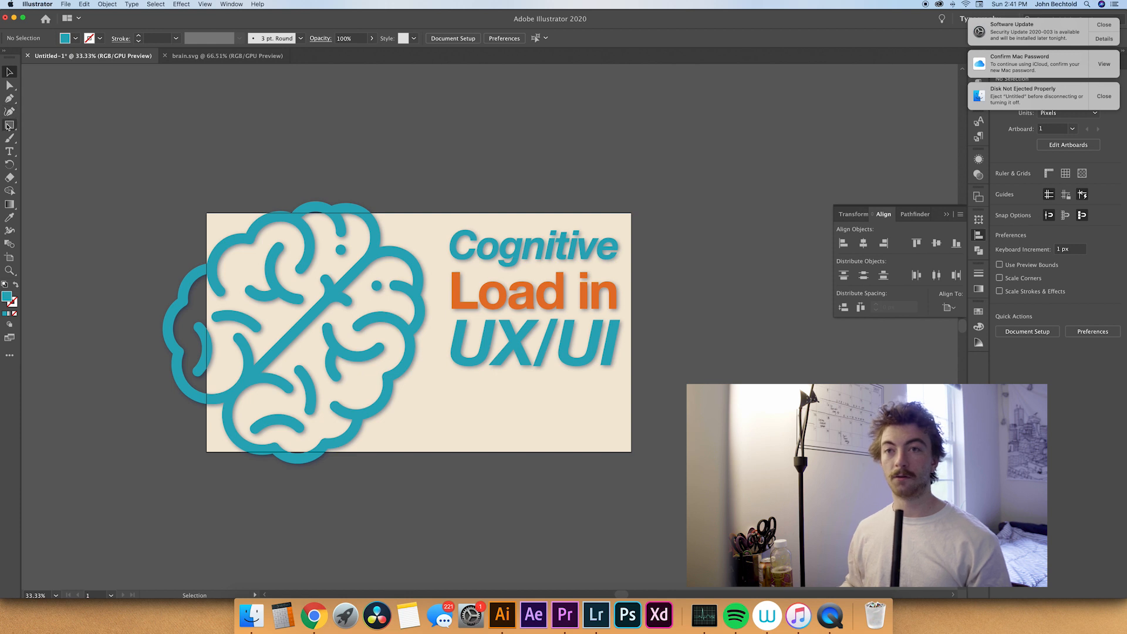
click(9, 126)
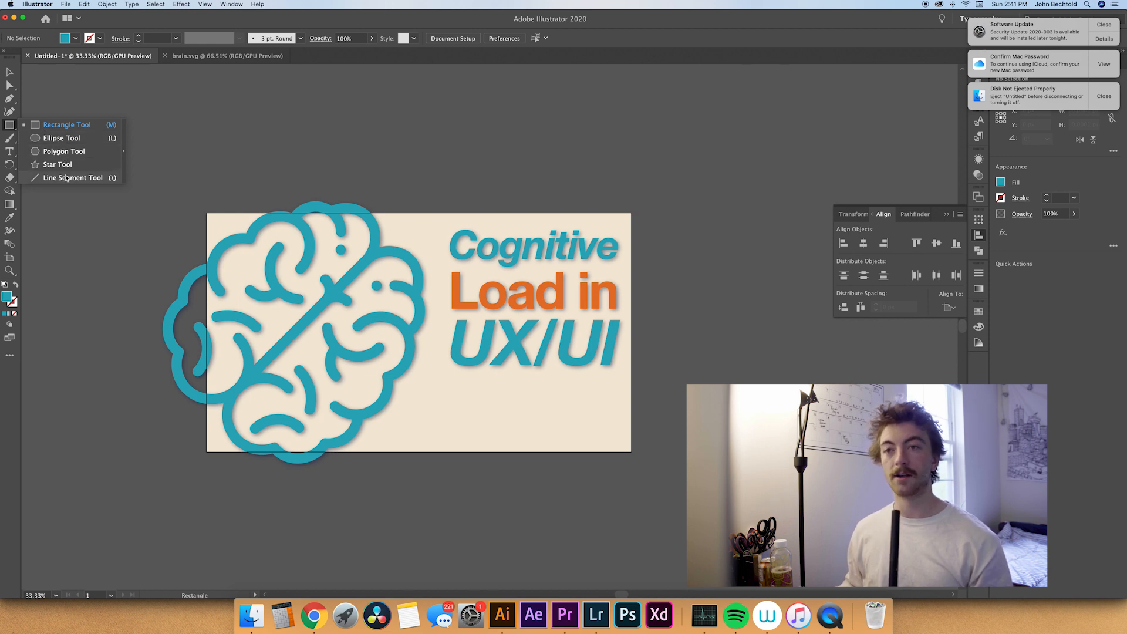
click(10, 139)
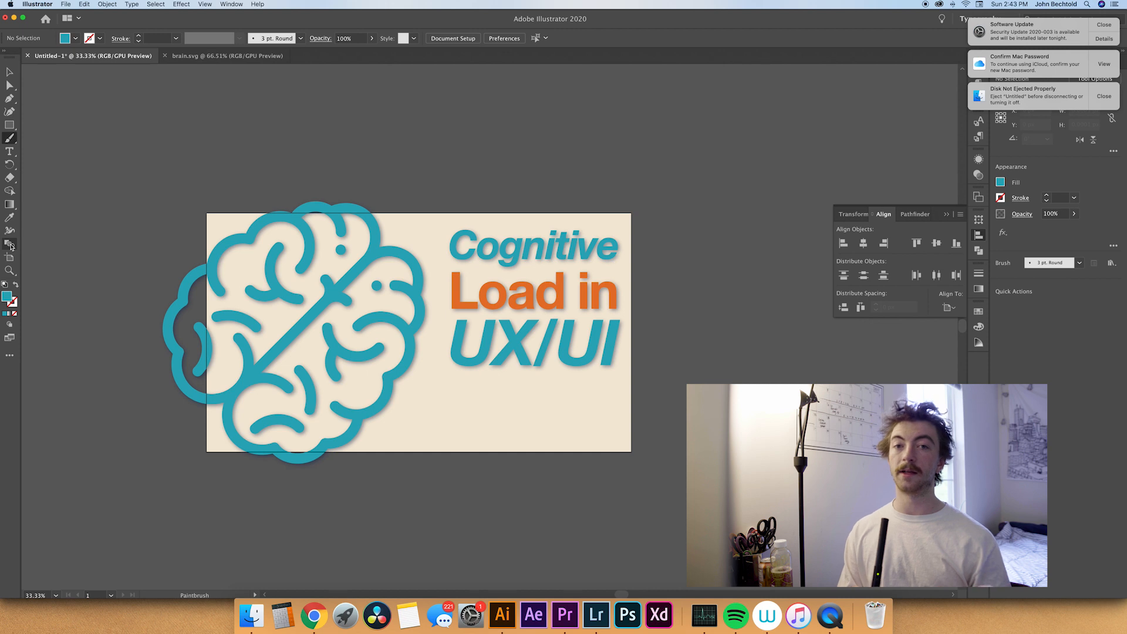
key(v)
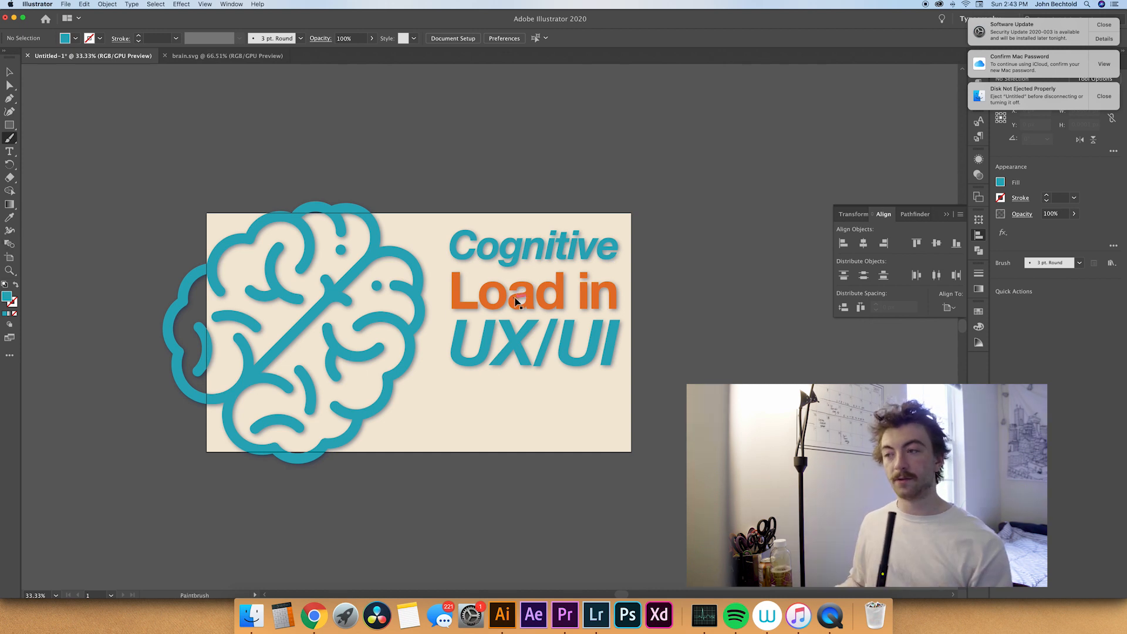
- Place a duplicate of the "Cognitive Load in UX/UI" text to the lower left of the original, and undo it
click(561, 344)
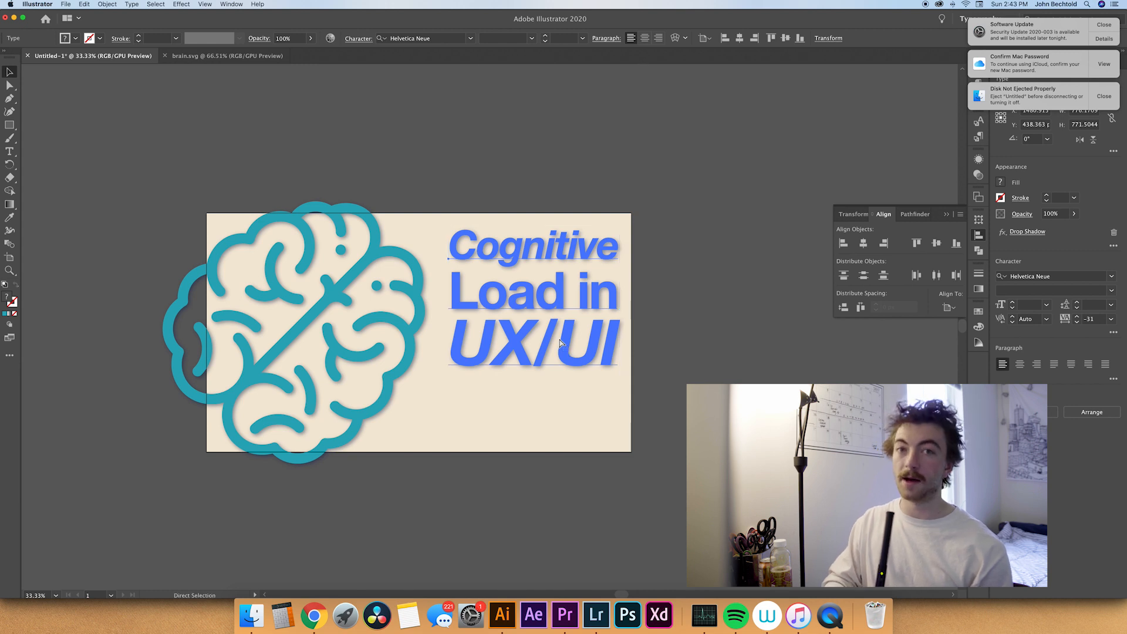
text(Cognitive Load in UX/UI)
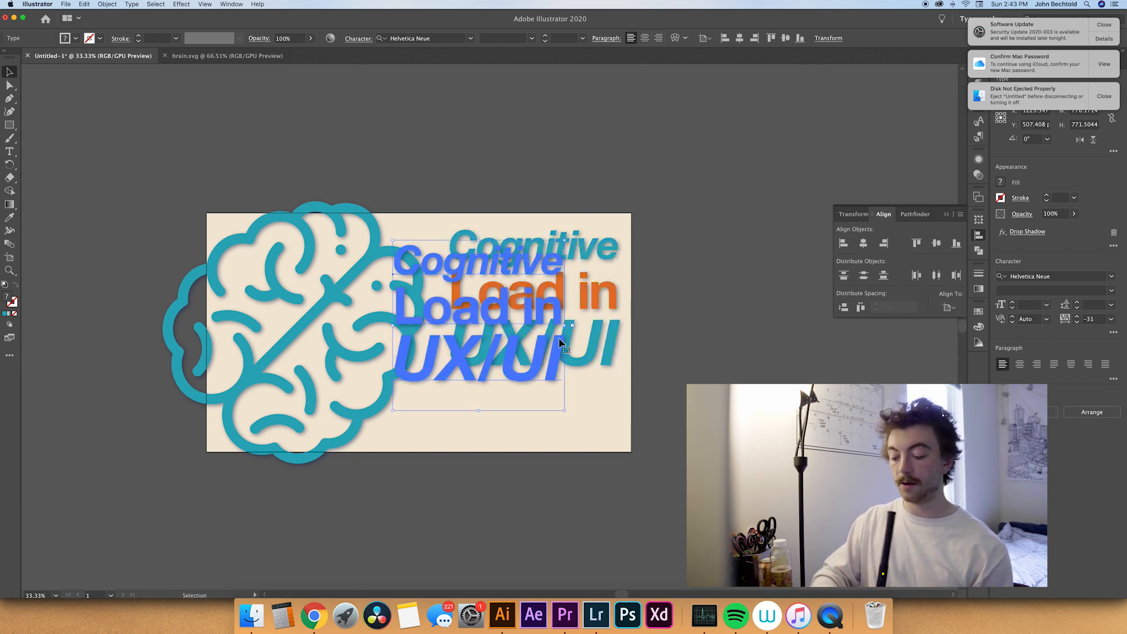
key(super+z)
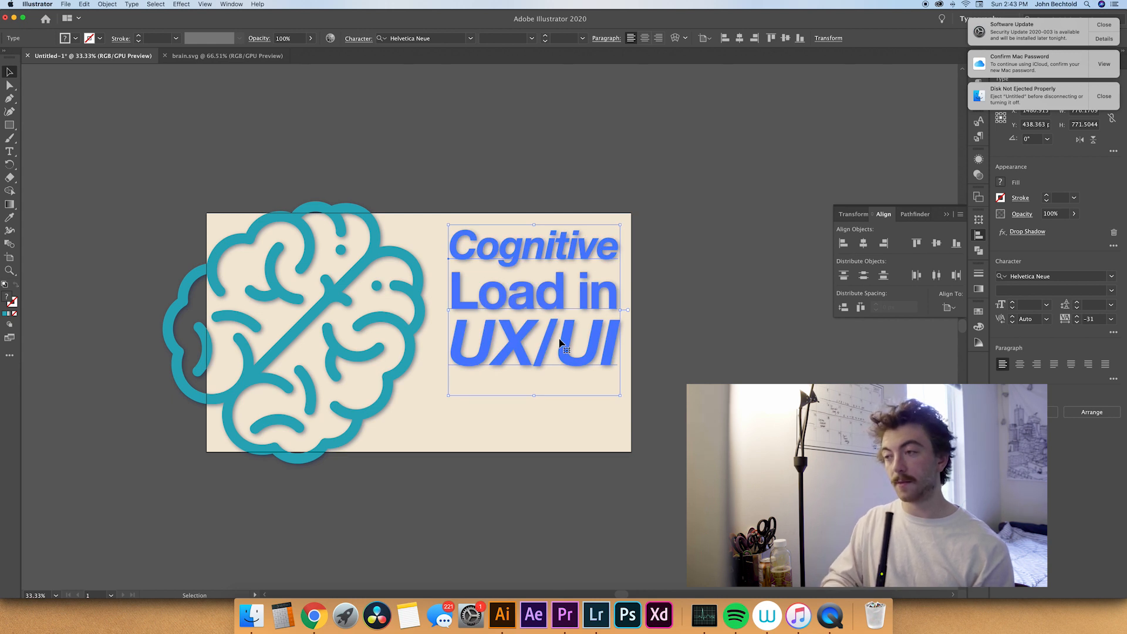
key(a)
key(v)
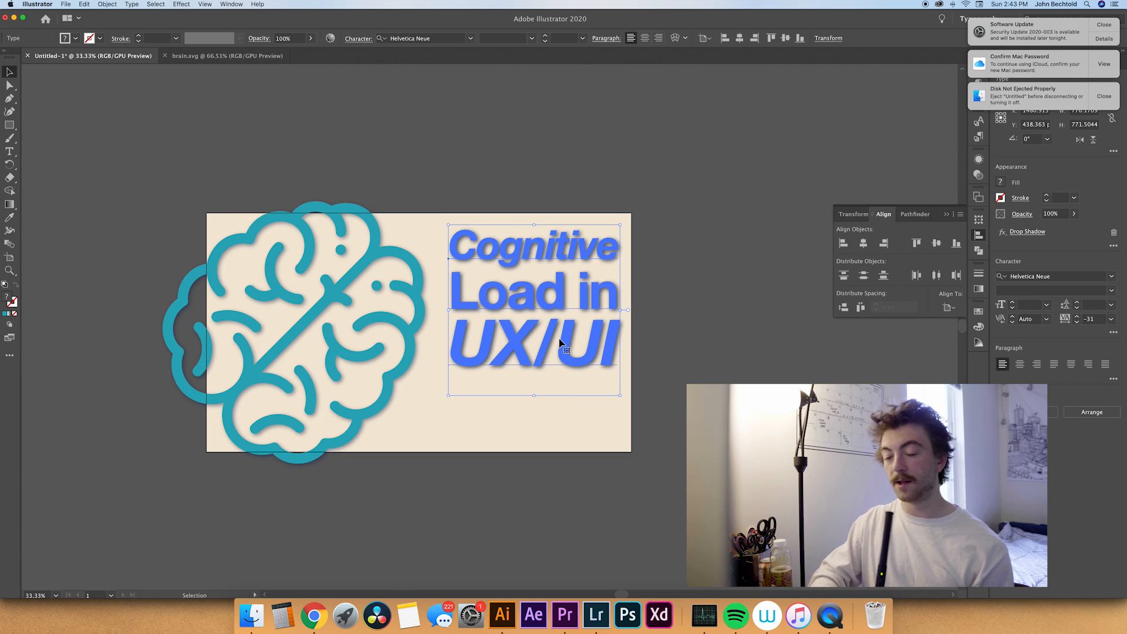
key(super+z)
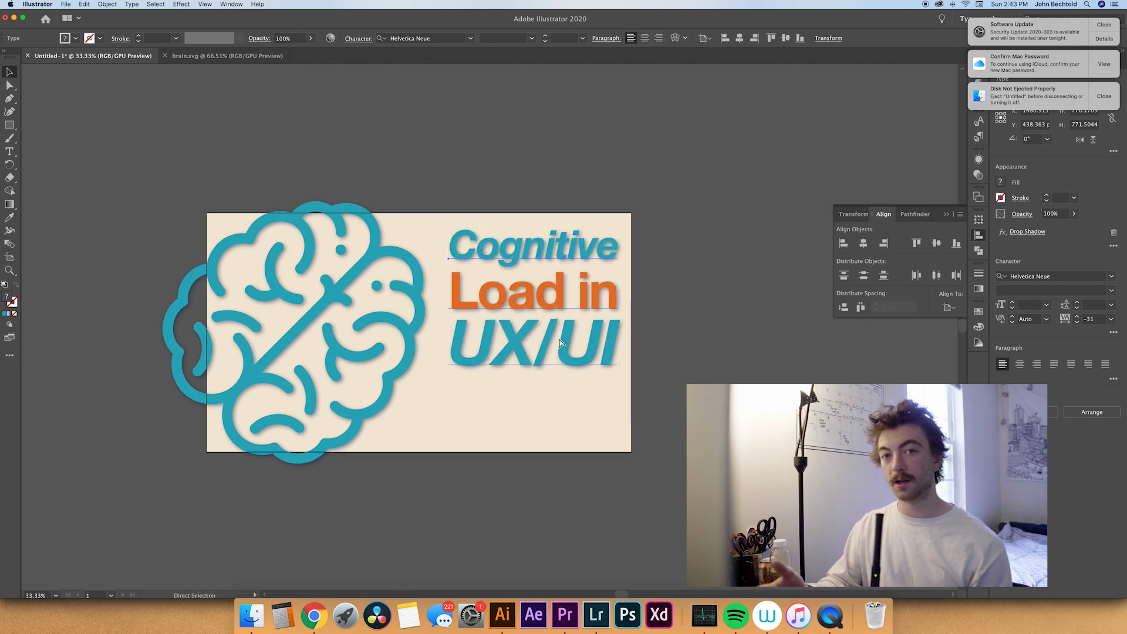
key(super+shift+z)
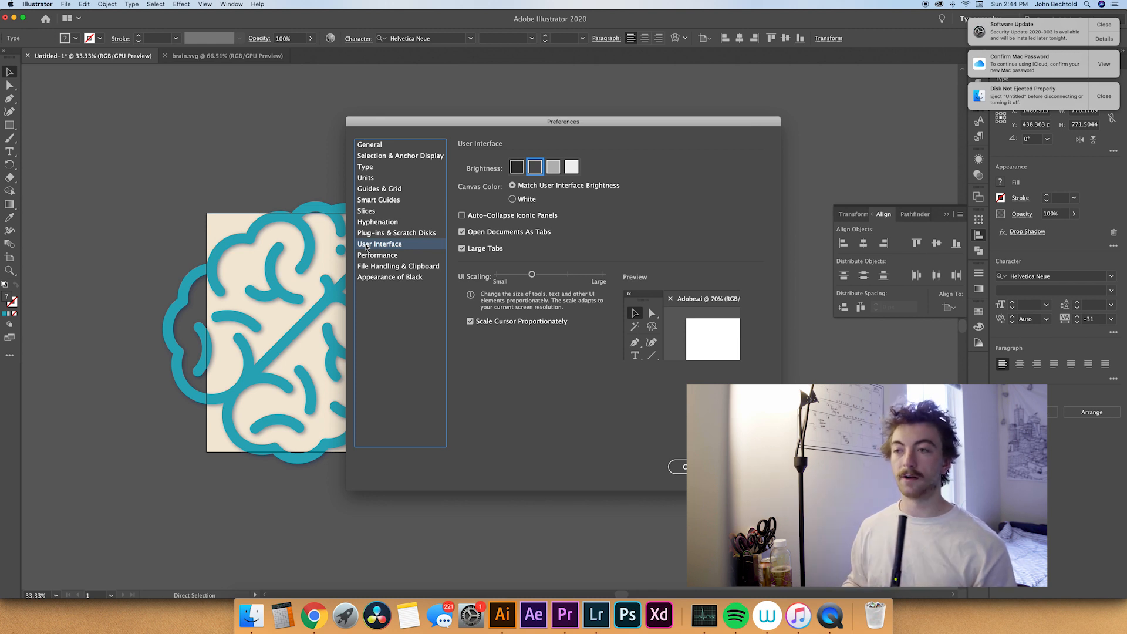
- Try the lightest and darkest interface brightness in the preferences, restore the second-darkest setting and close the preferences
click(572, 168)
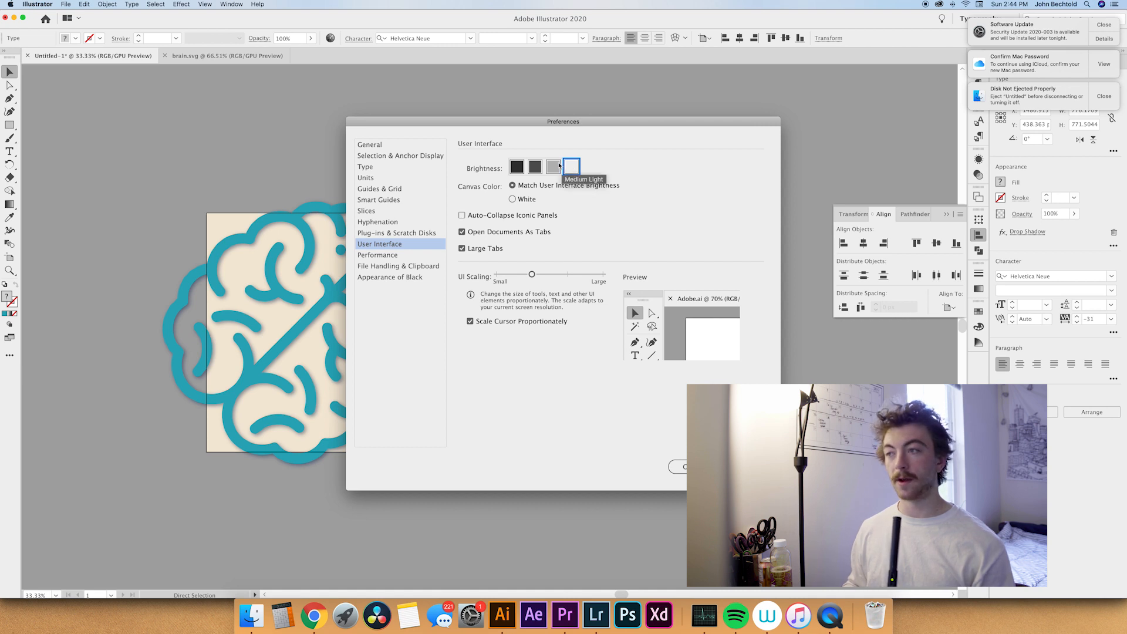
click(516, 167)
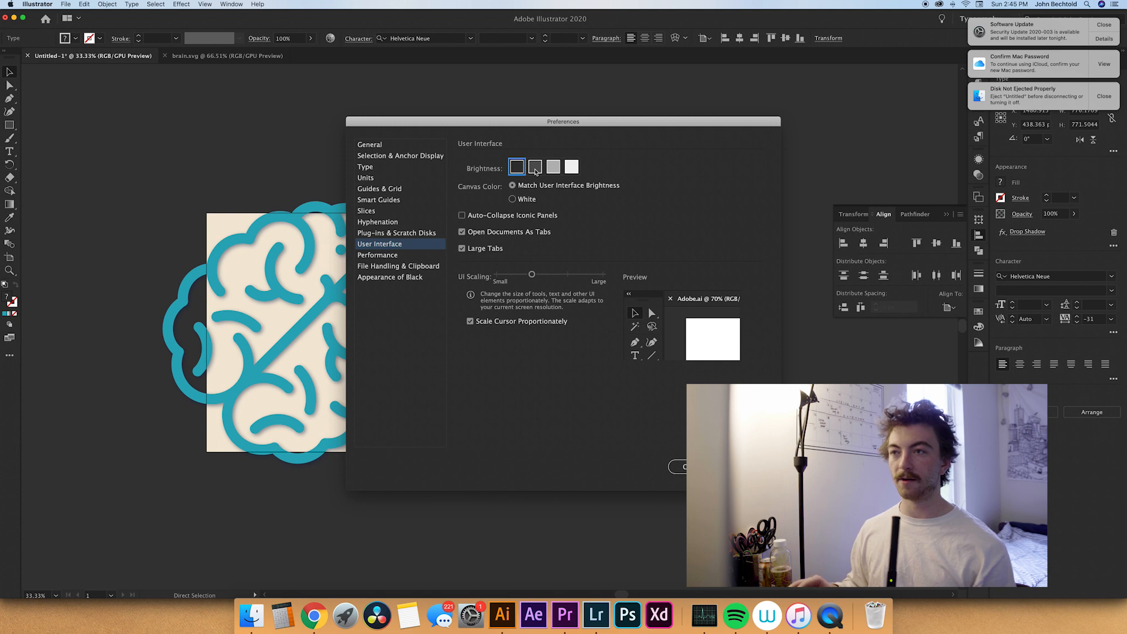
click(535, 168)
key(Return)
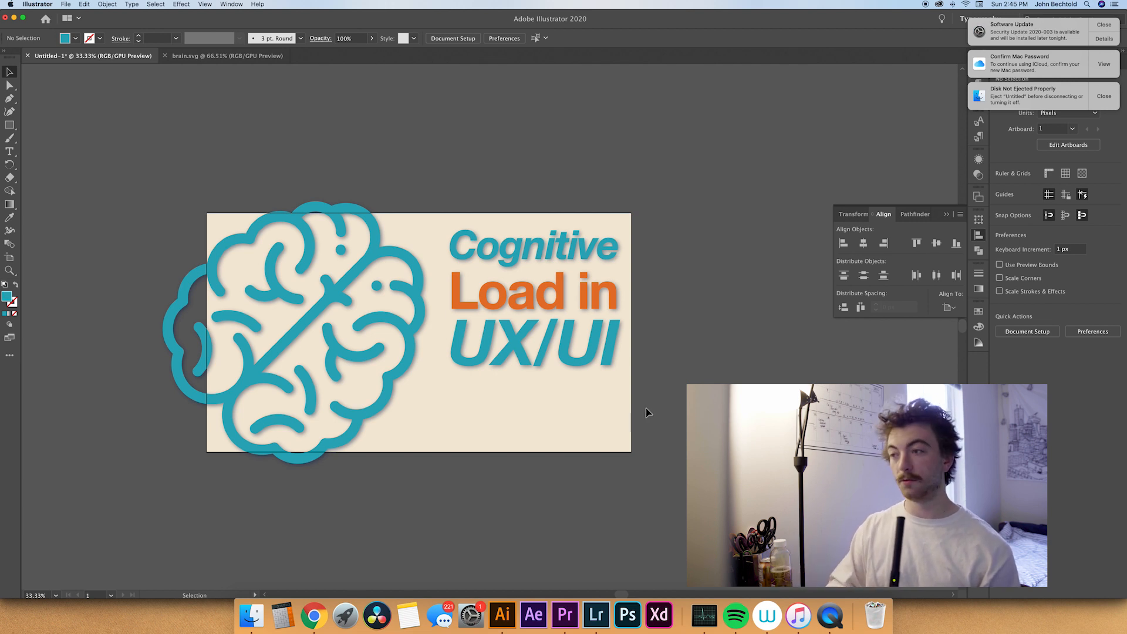
- Try moving the beige background rectangle away from the artwork, undo the move and deselect everything
click(520, 282)
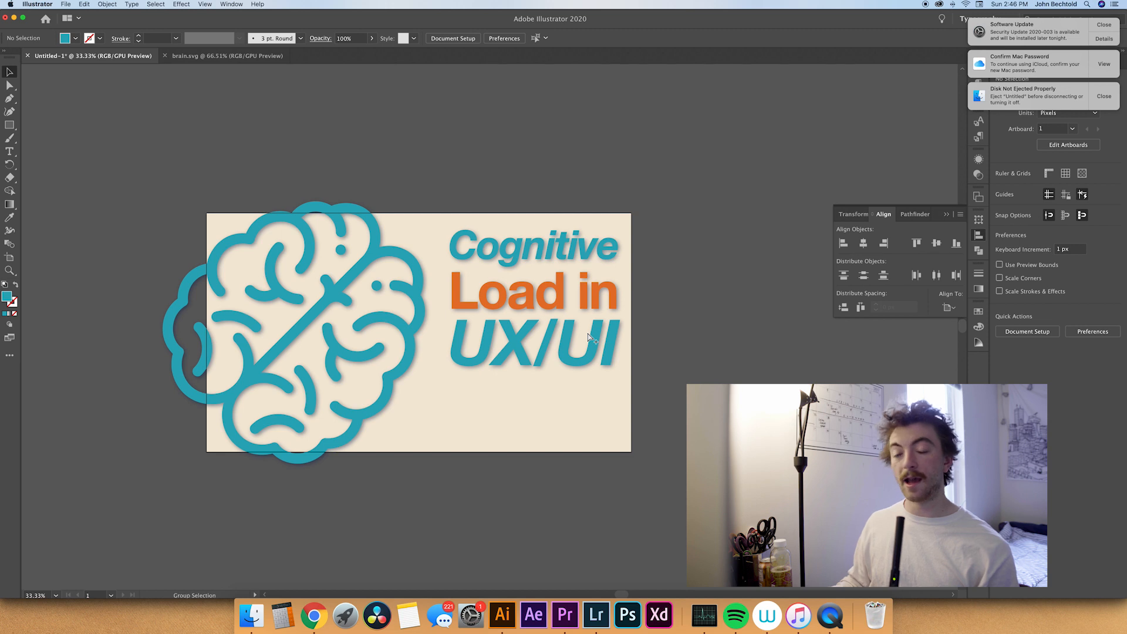
key(super+a)
click(734, 287)
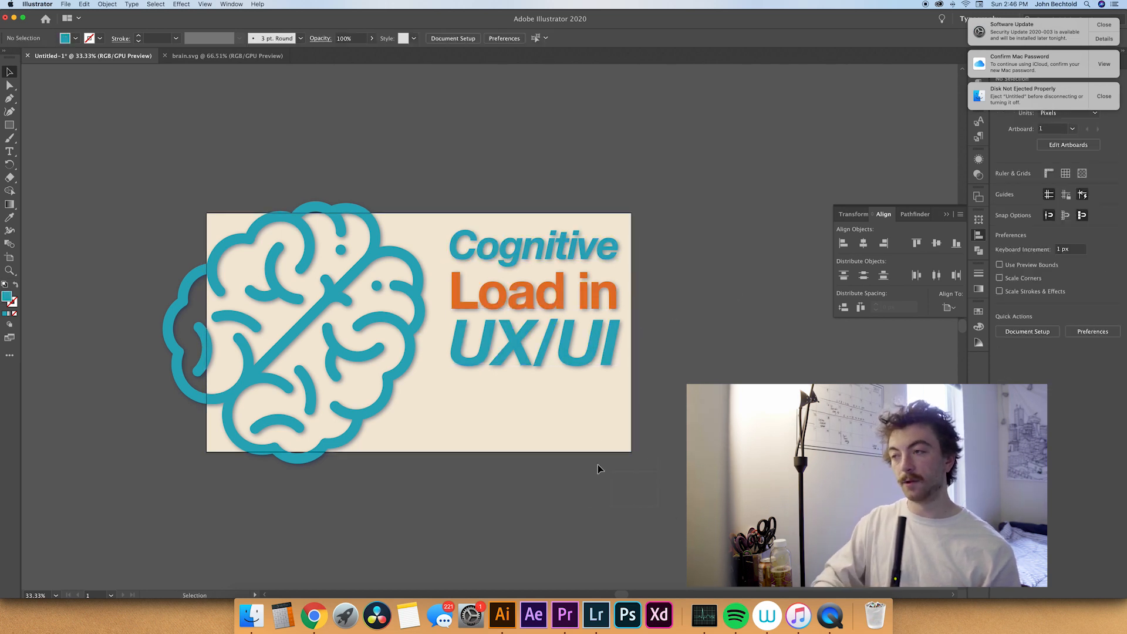
drag(583, 432, 748, 344)
key(super+z)
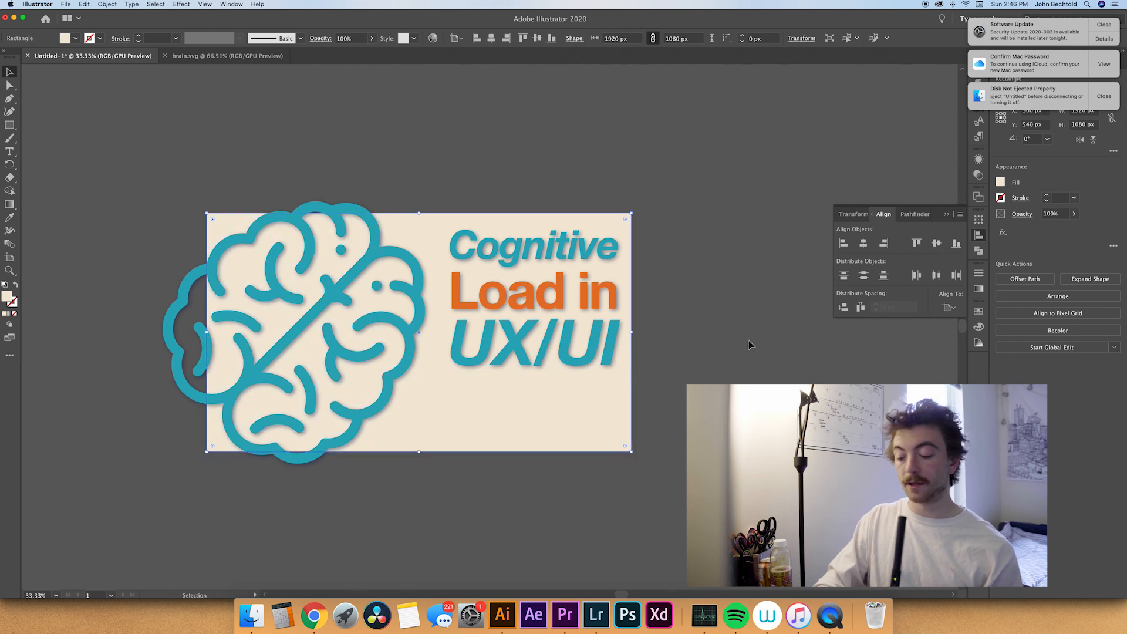
key(a)
key(super+shift+a)
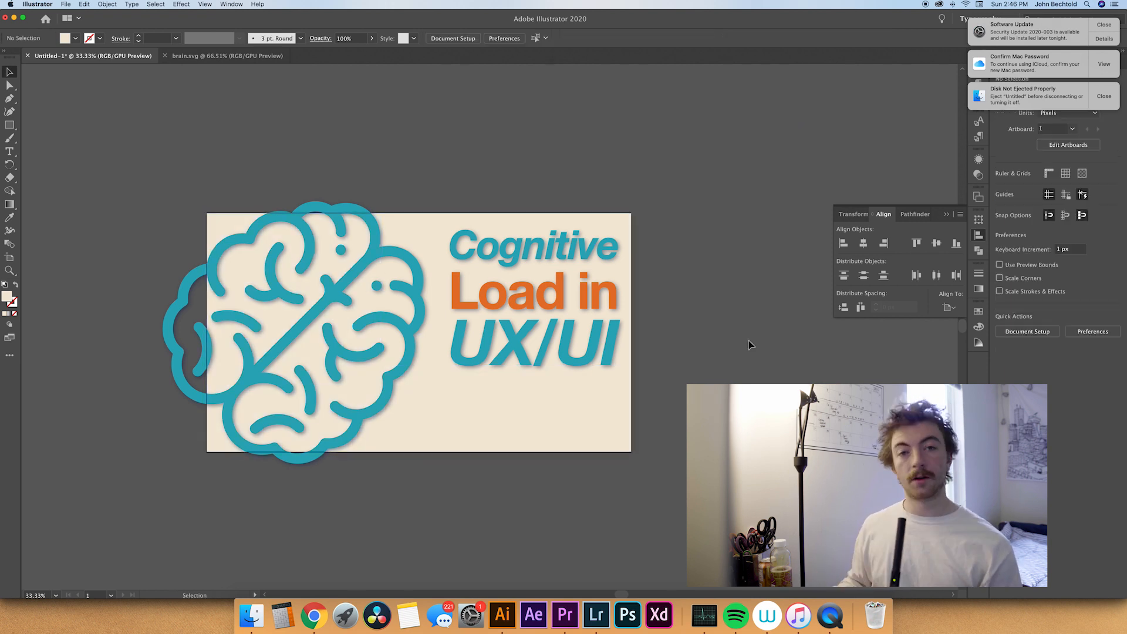
- Select the "Cognitive Load in UX/UI" text, convert it to outlines, and undo the conversion
scroll(749, 344, right, 1)
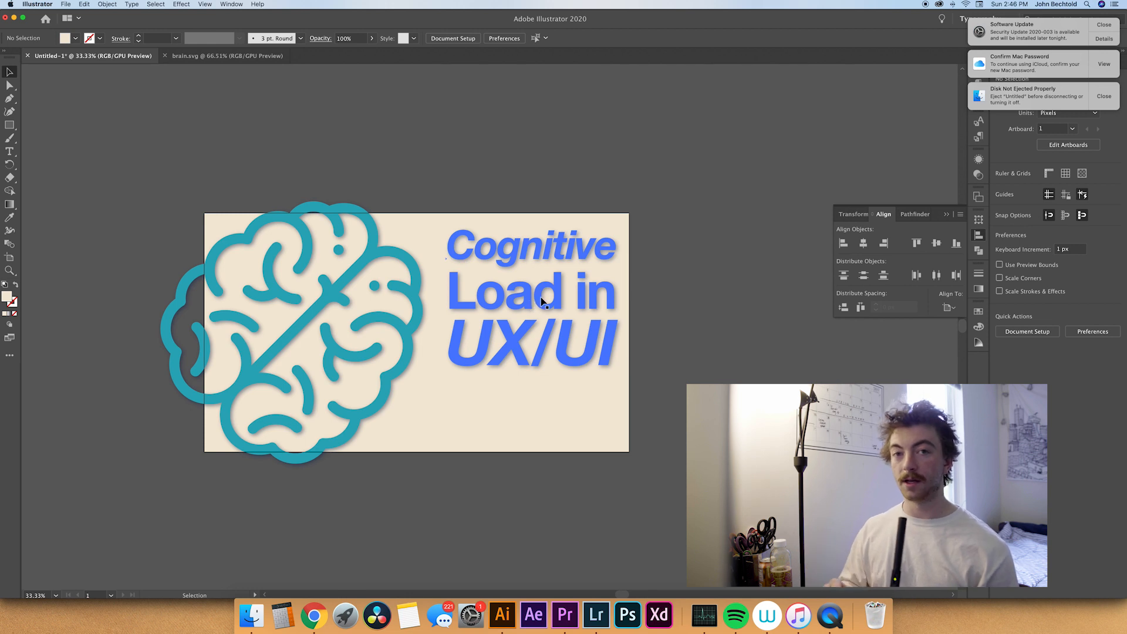
click(542, 302)
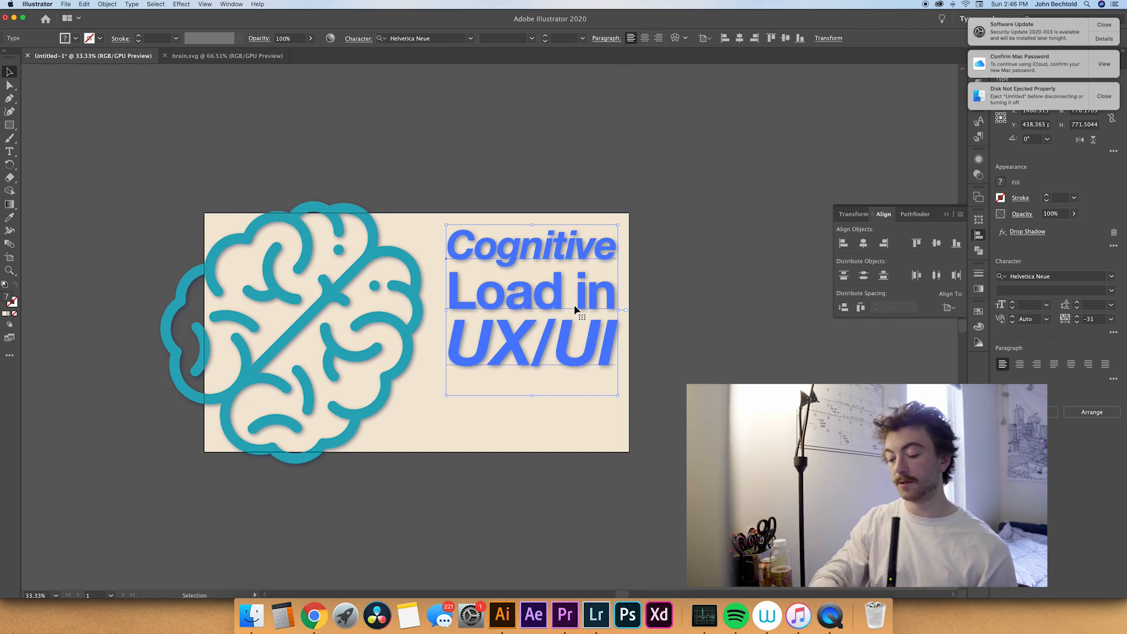
key(a)
key(super+x)
key(super+z)
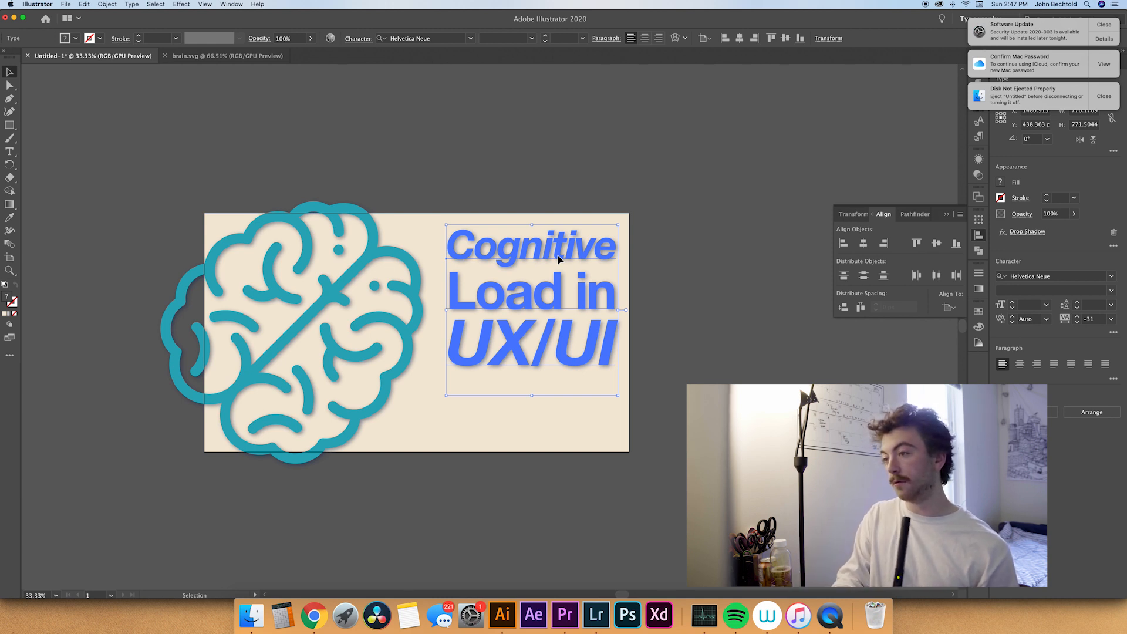
key(super)
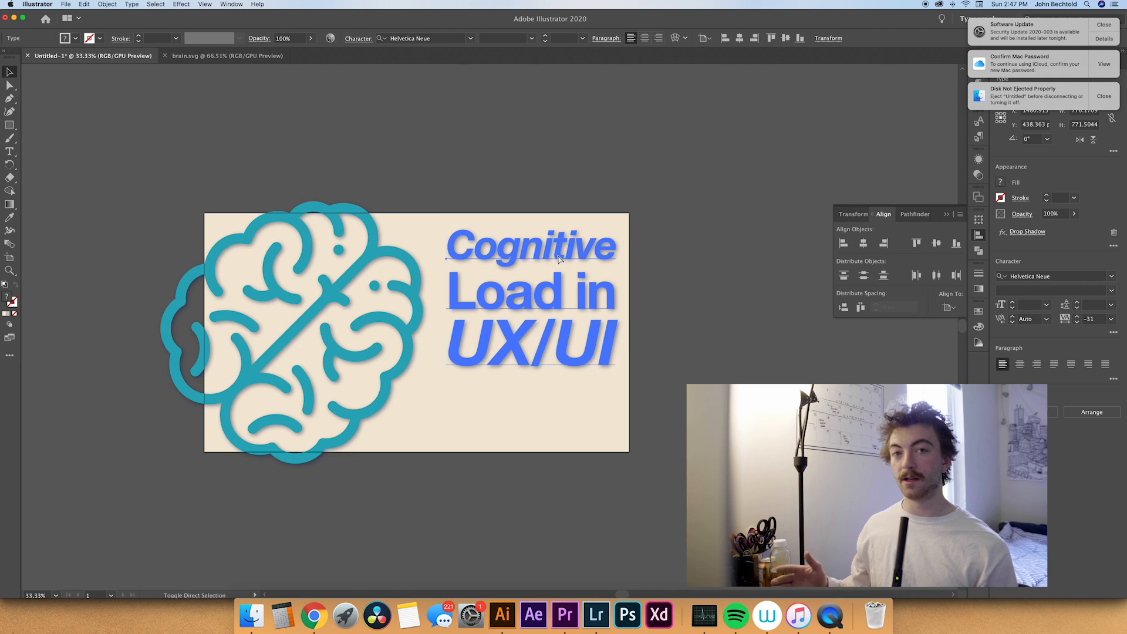
click(559, 259)
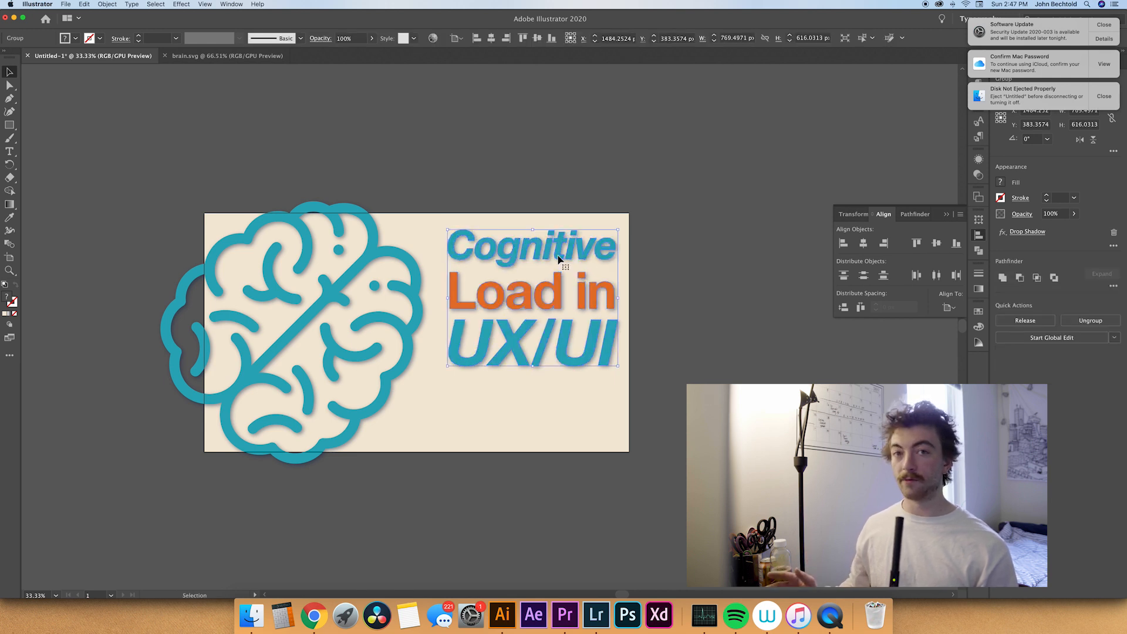
click(558, 259)
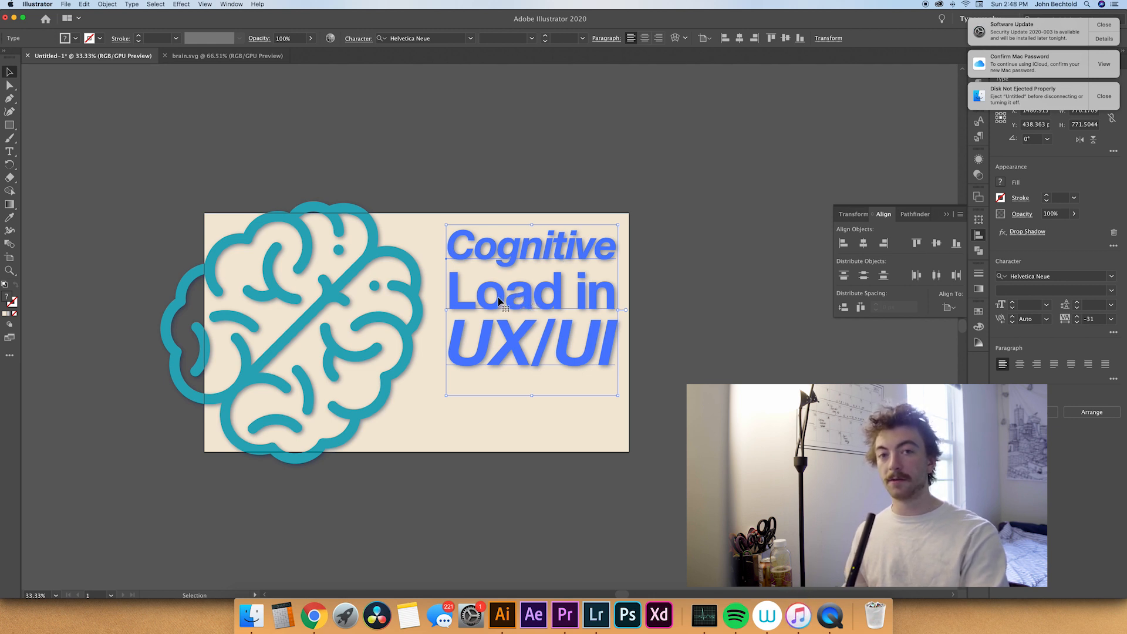
- Examine the title text and brain illustration at close-up and overview magnifications, ending at 25% zoom
click(480, 420)
drag(423, 419, 491, 421)
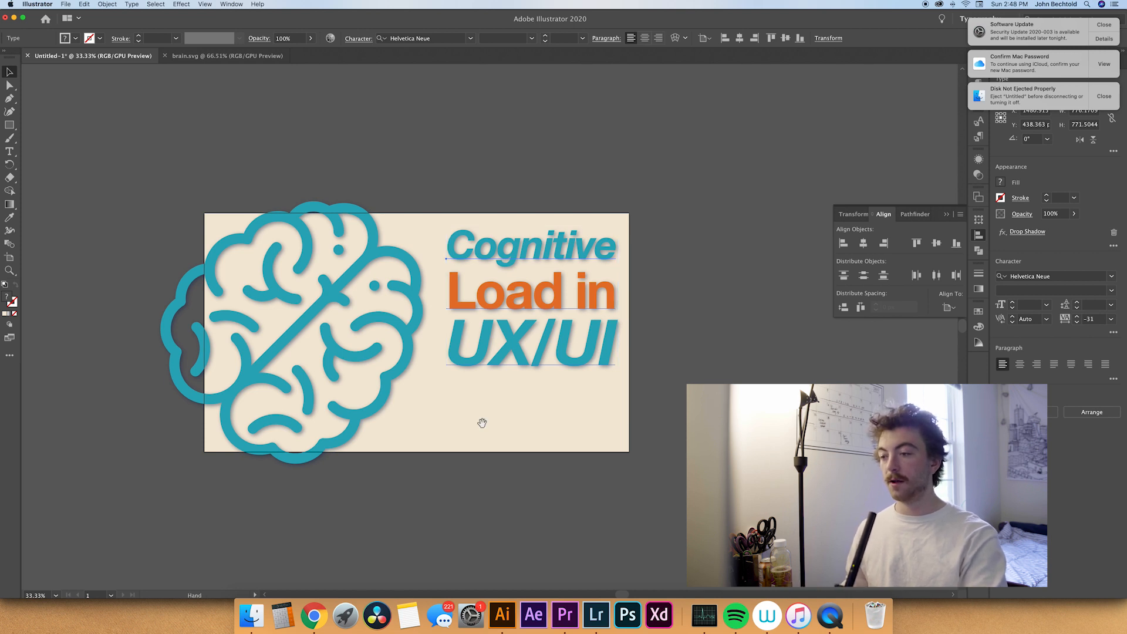
key(z)
drag(483, 423, 484, 345)
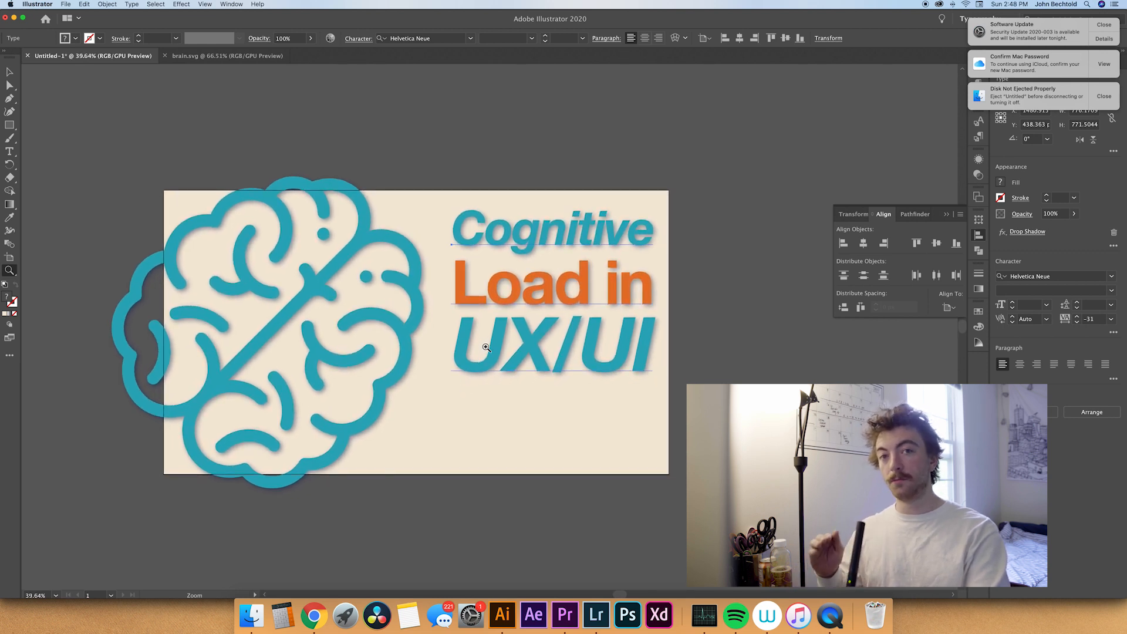
click(492, 307)
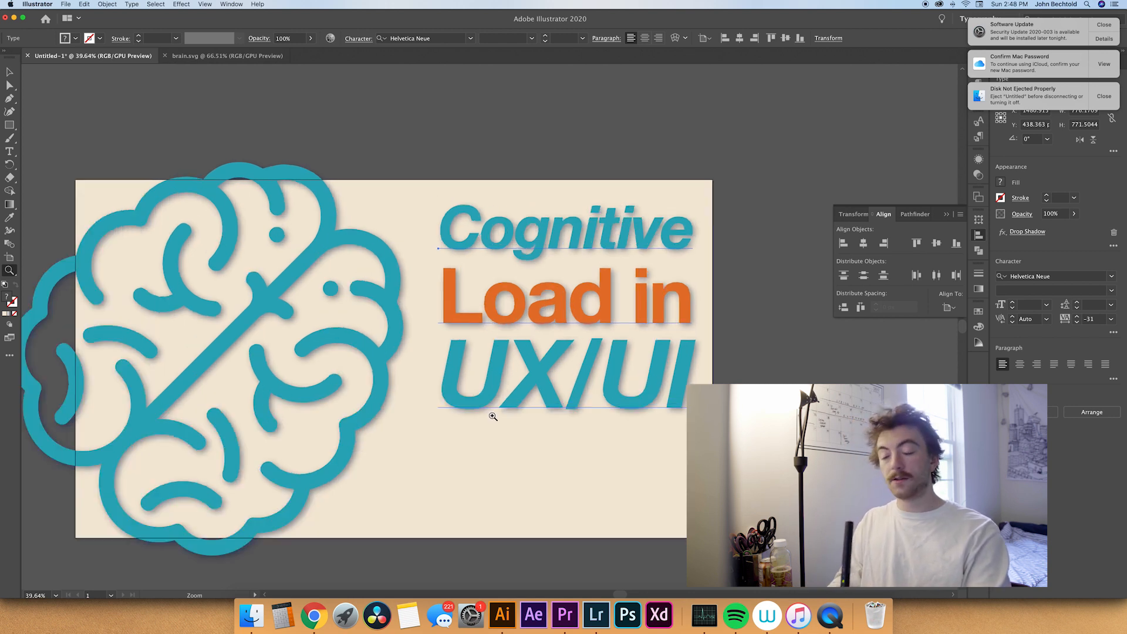
drag(521, 483, 508, 552)
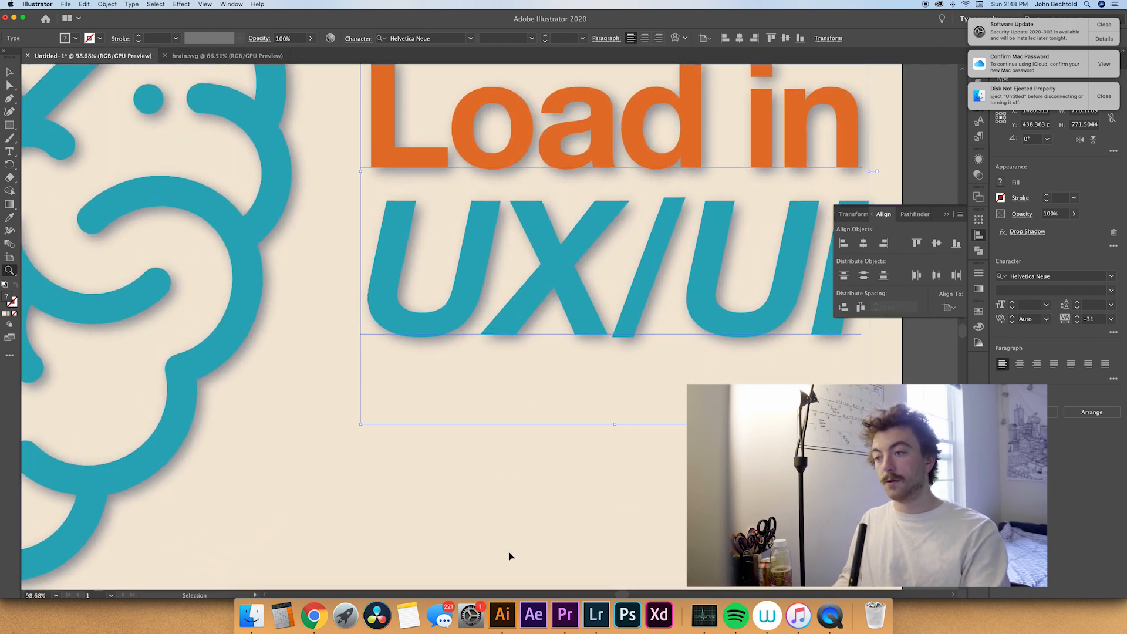
key(super+minus)
key(super+minus)
key(super+minus)
key(super+minus)
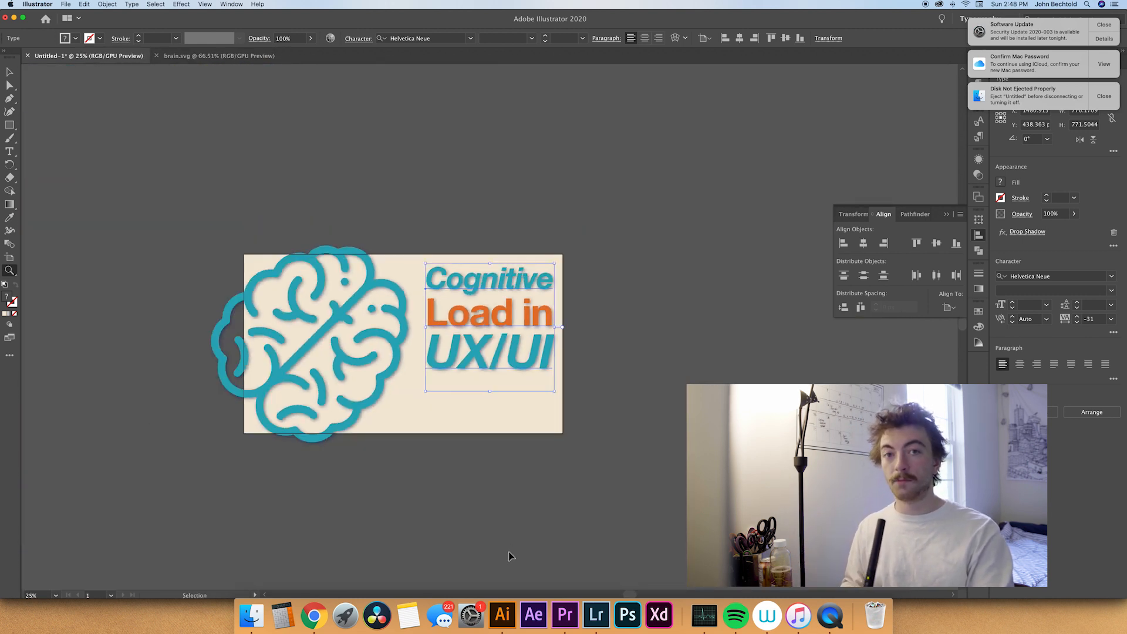
key(super+equal)
key(super+equal)
key(super+equal)
key(super+minus)
key(super+minus)
key(super+minus)
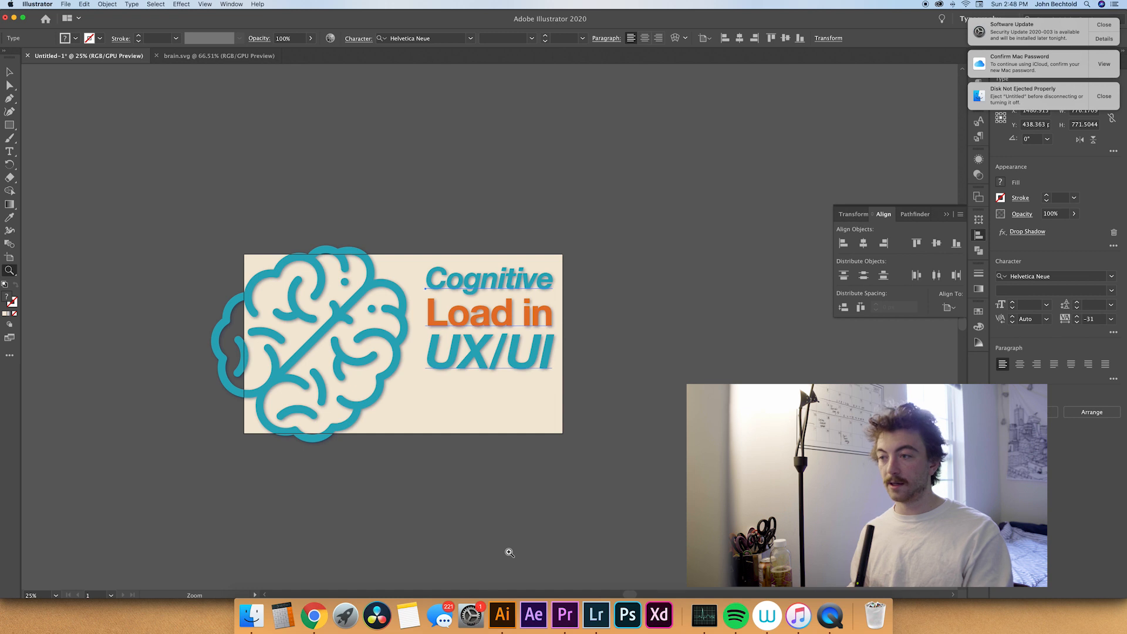
- Place a duplicate of the title text above the artboard's upper-right corner, and undo the duplication
key(v)
drag(525, 349, 664, 194)
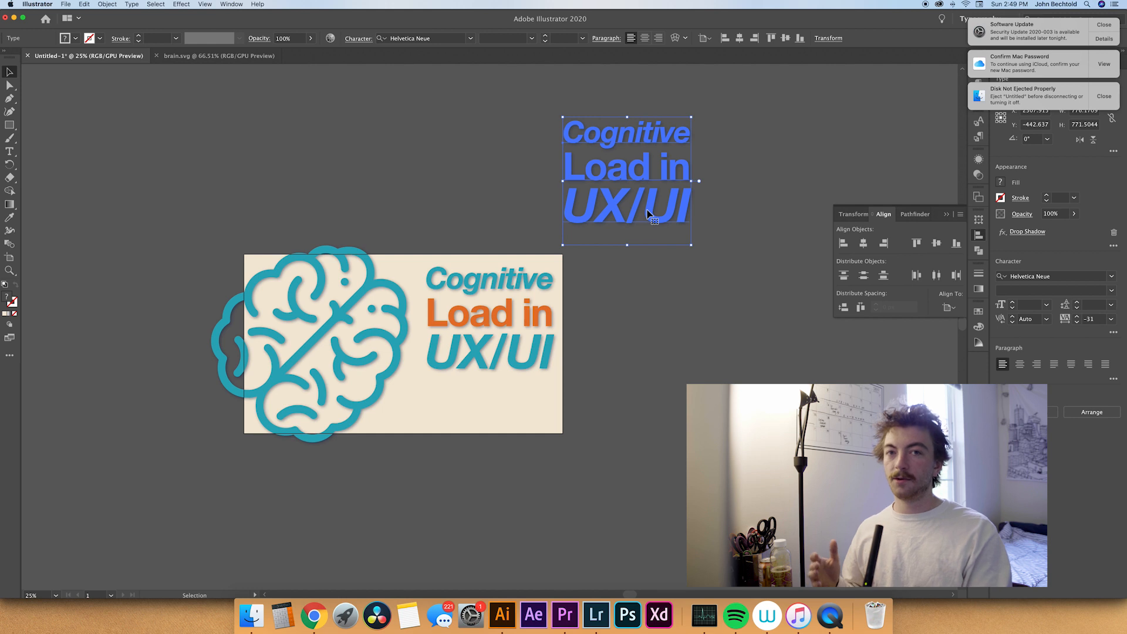
key(super+z)
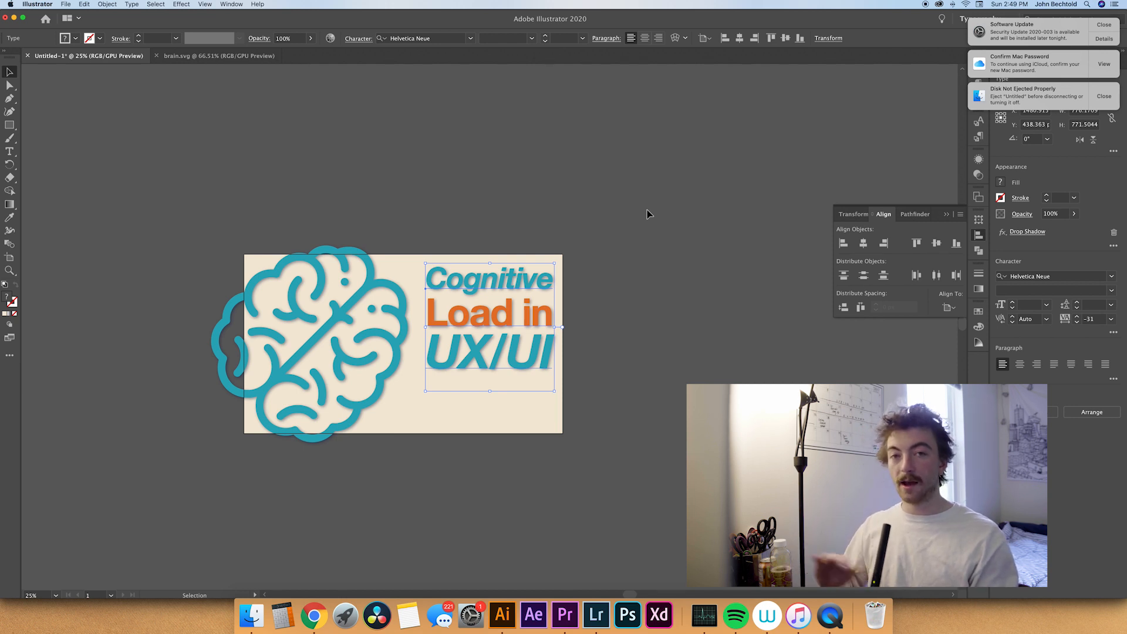
- Select the brain illustration and title text together with Select All, and deselect everything
key(super+a)
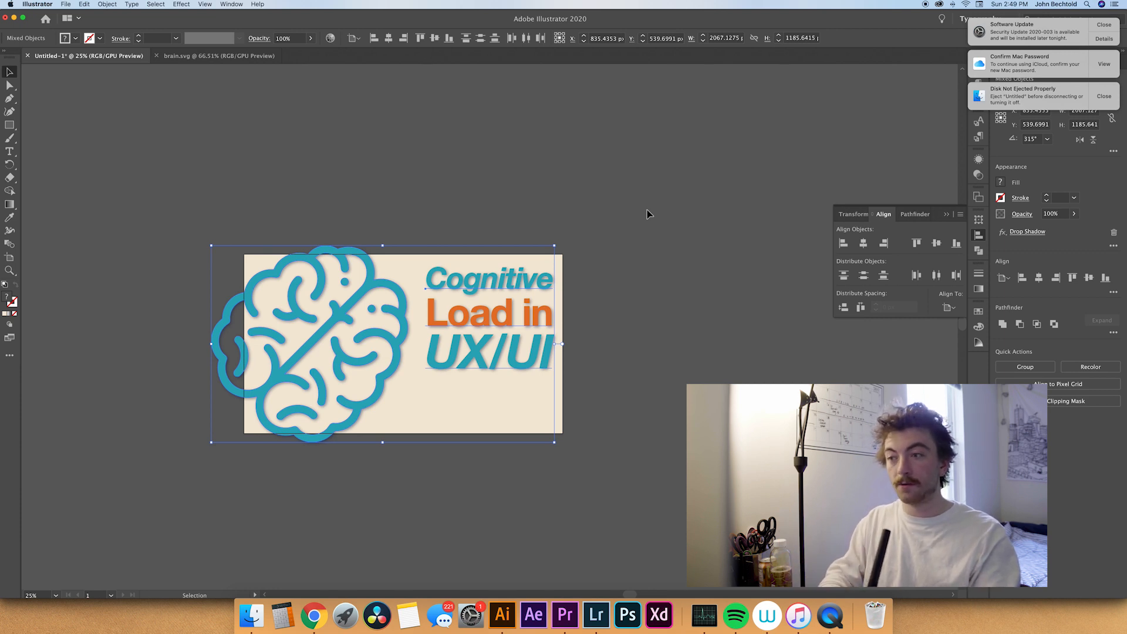
key(a)
key(v)
key(shift+super+a)
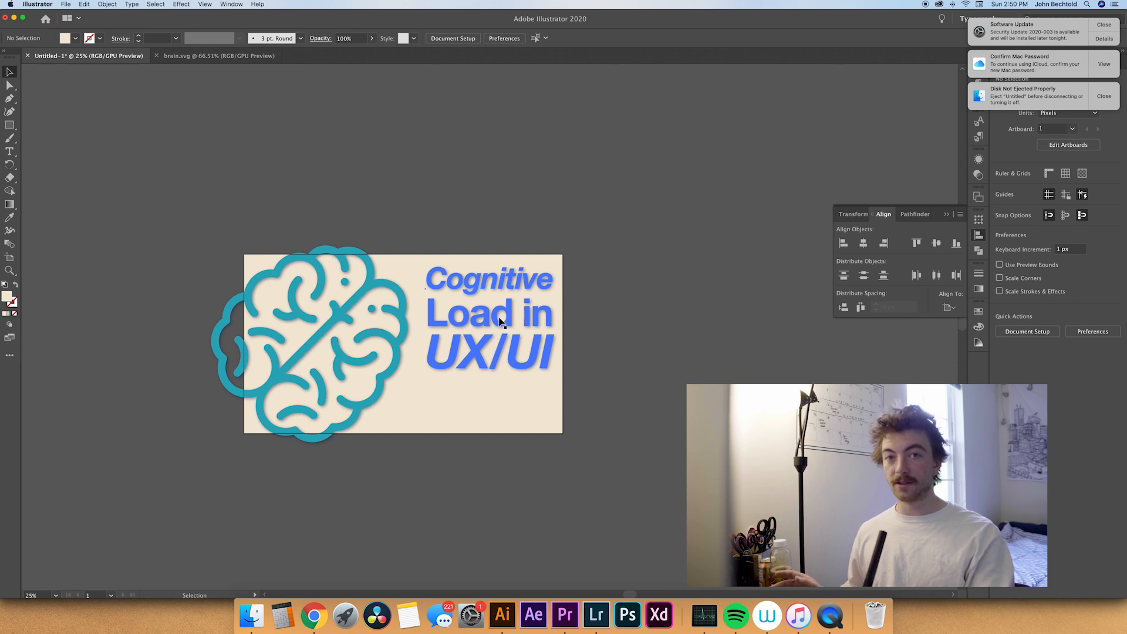
- Select the title text, apply a second drop shadow effect to it, and undo that effect
click(500, 318)
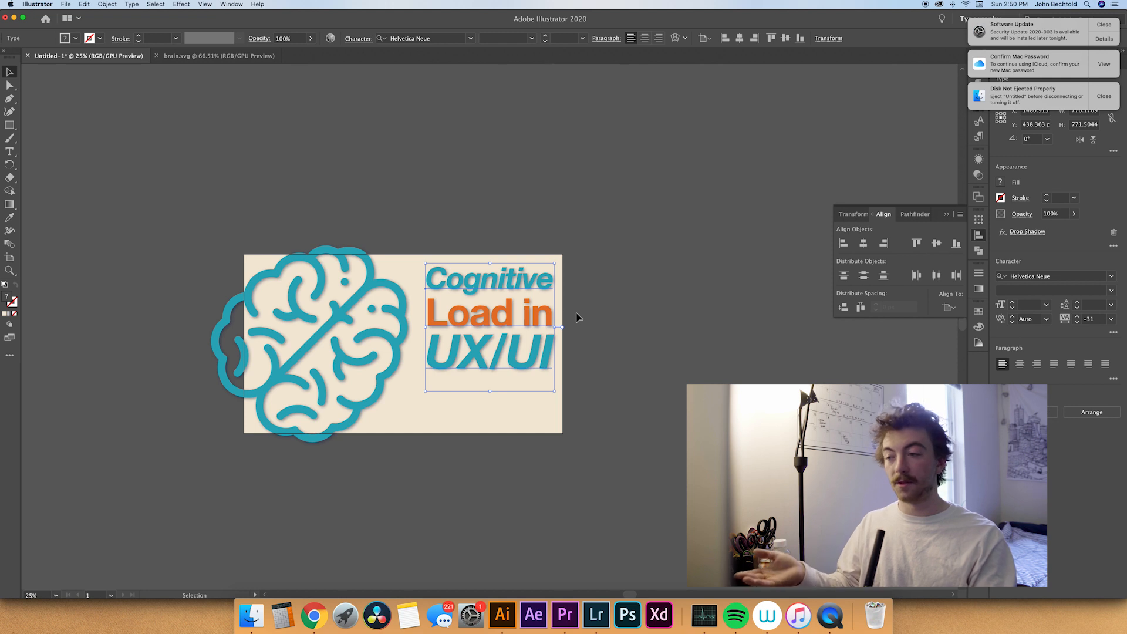
key(super+shift+z)
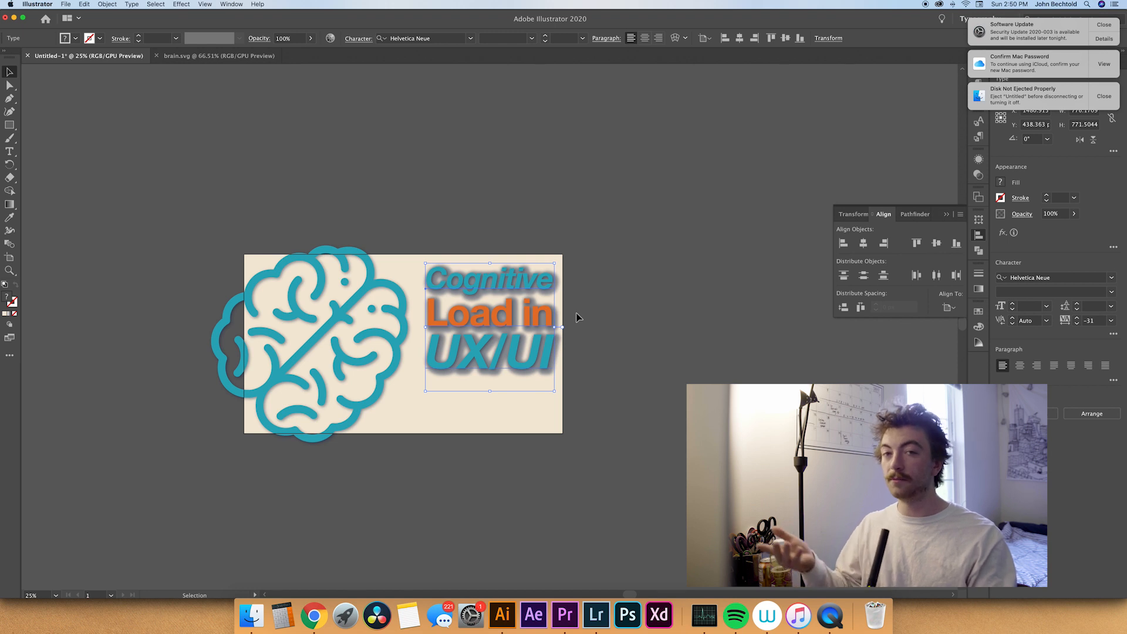
key(super+z)
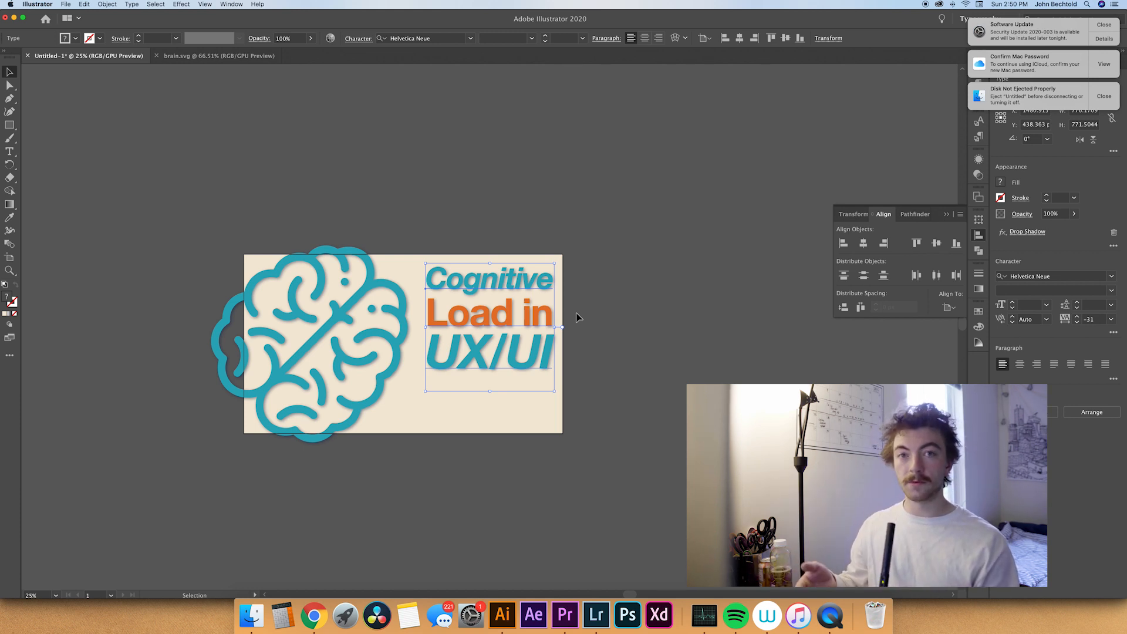
- View the whole design in outline mode, and return to the full-colour preview
key(a)
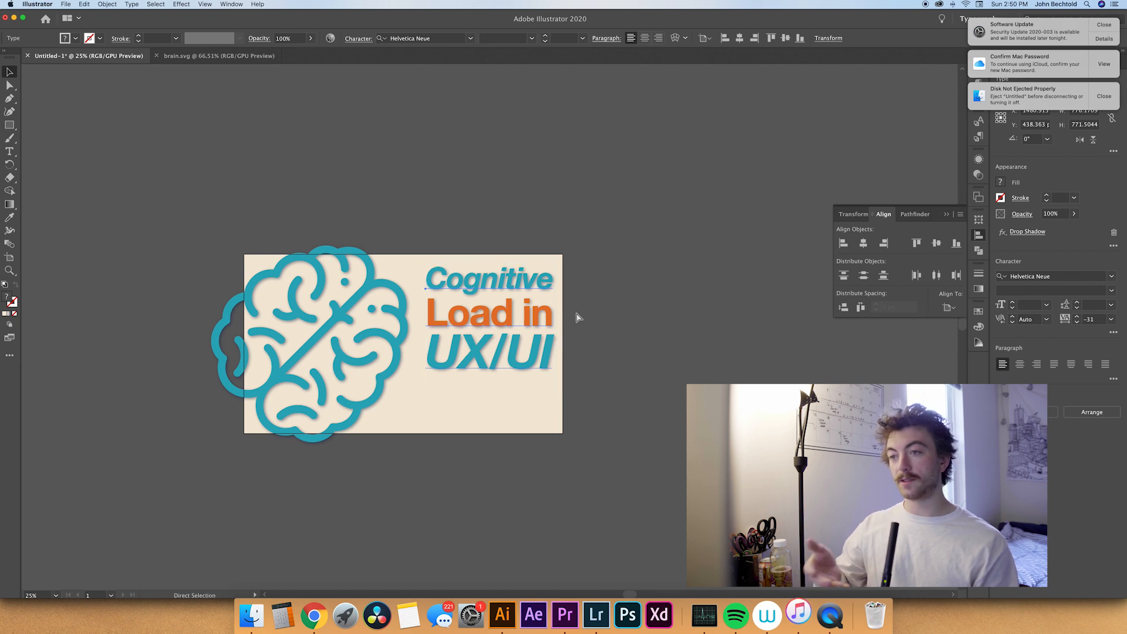
key(super+y)
key(v)
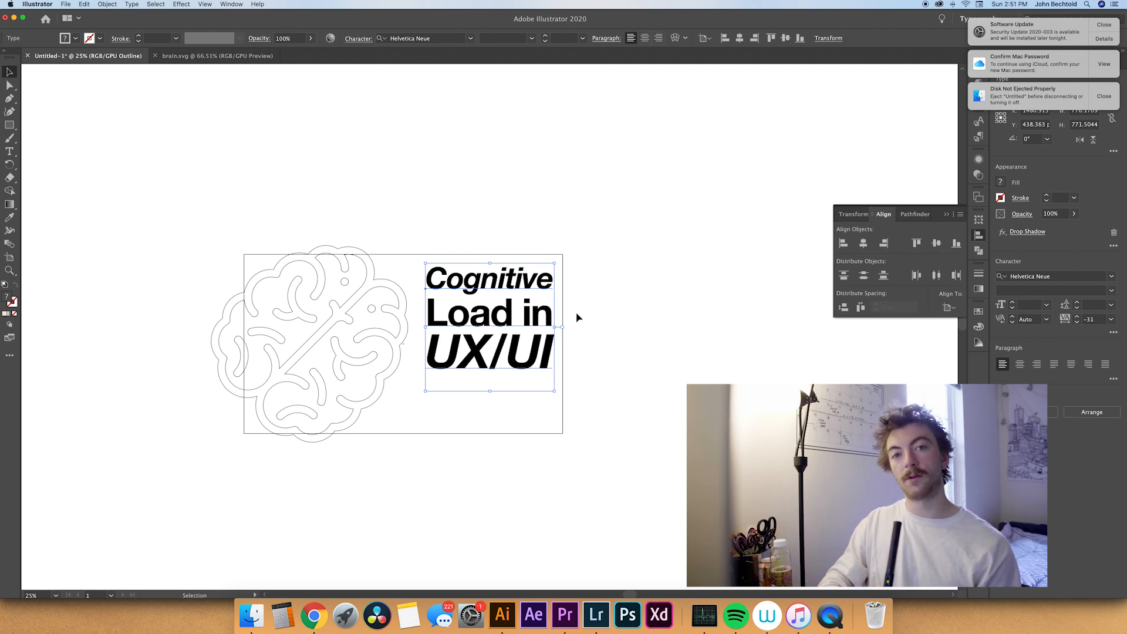
key(super+y)
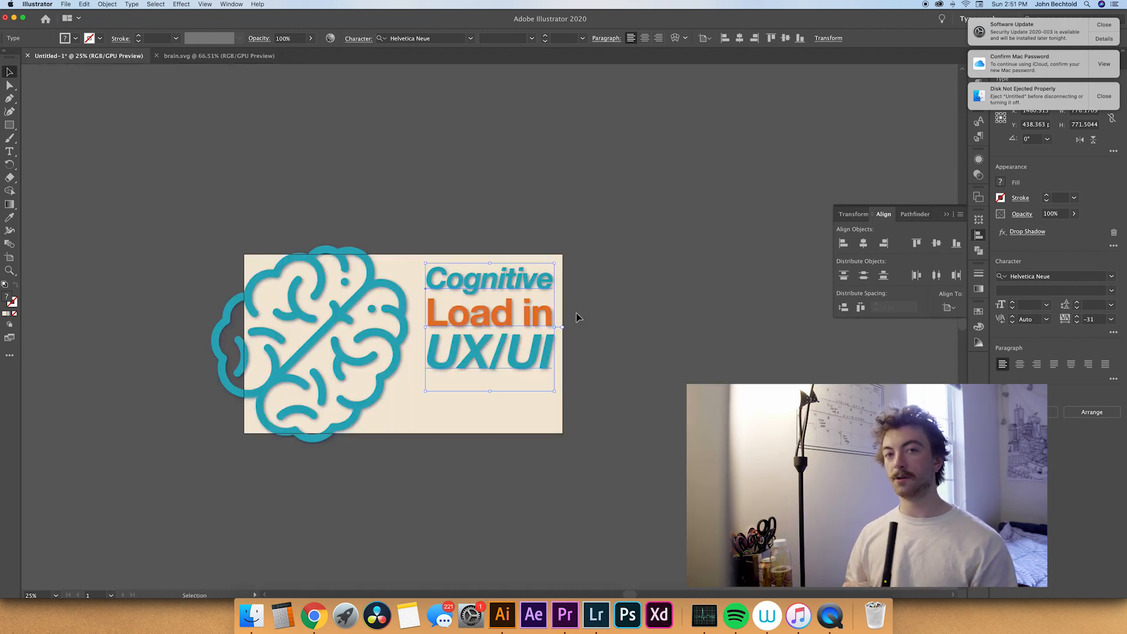